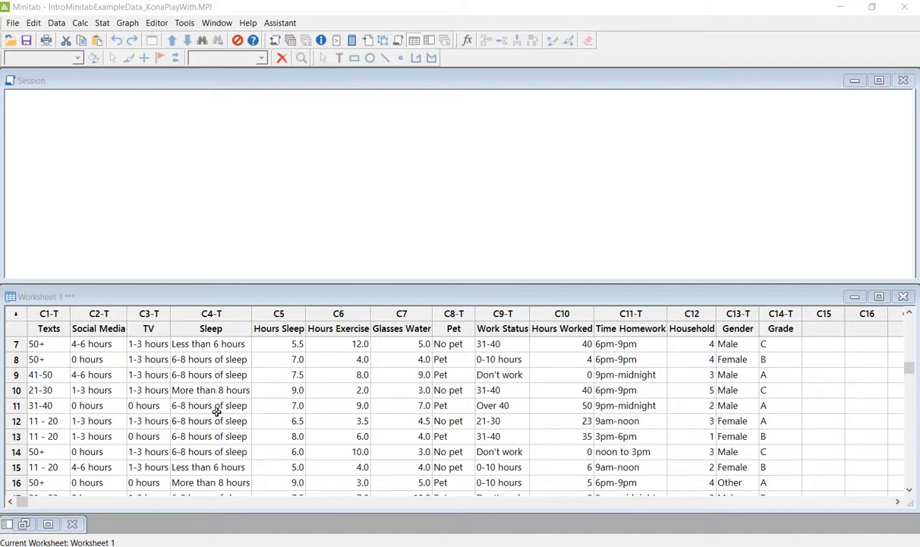
- Open the Display Descriptive Statistics dialog from Stat > Basic Statistics
{"action": "scroll", "coordinate": [217, 411], "scroll_direction": "down", "scroll_amount": 1}
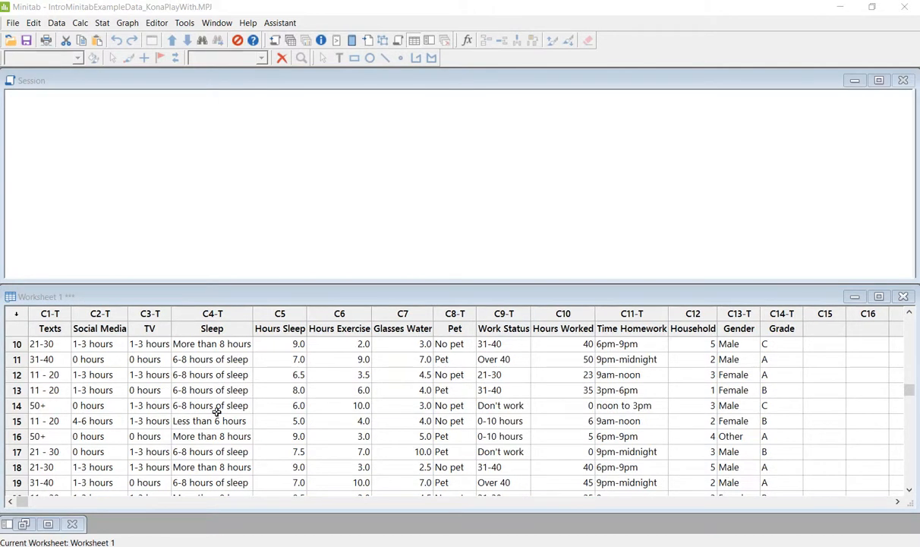
{"action": "scroll", "coordinate": [198, 395], "scroll_direction": "up", "scroll_amount": 1}
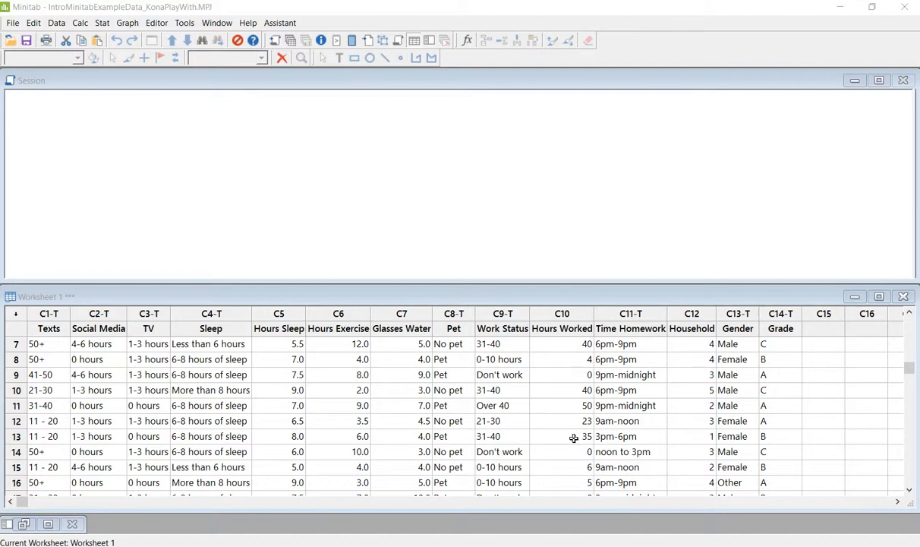
{"action": "left_click", "coordinate": [102, 23]}
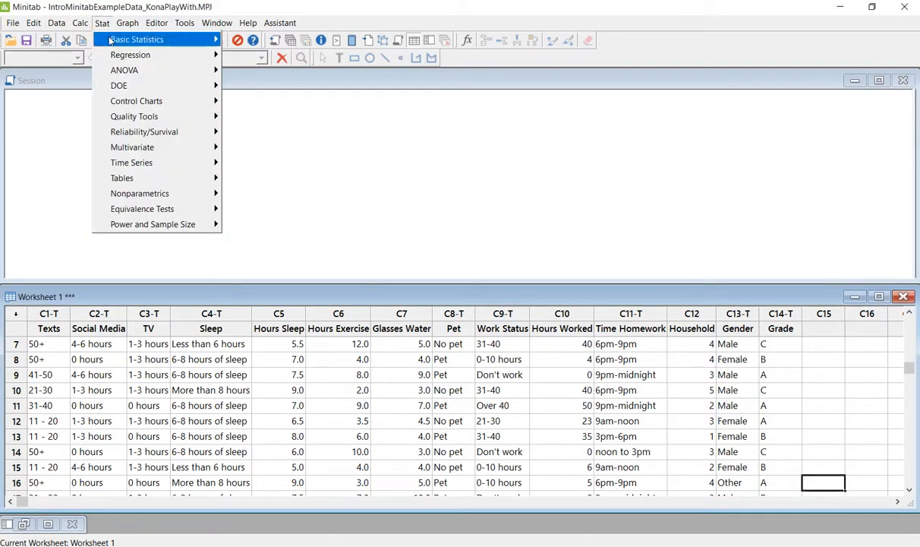
{"action": "left_click", "coordinate": [102, 23]}
{"action": "left_click", "coordinate": [179, 29]}
{"action": "left_click", "coordinate": [101, 23]}
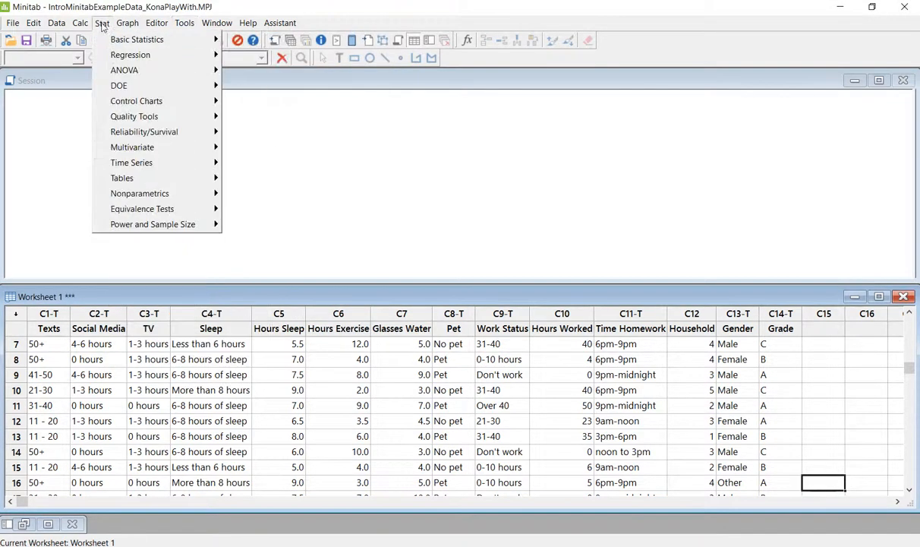
{"action": "mouse_move", "coordinate": [136, 40]}
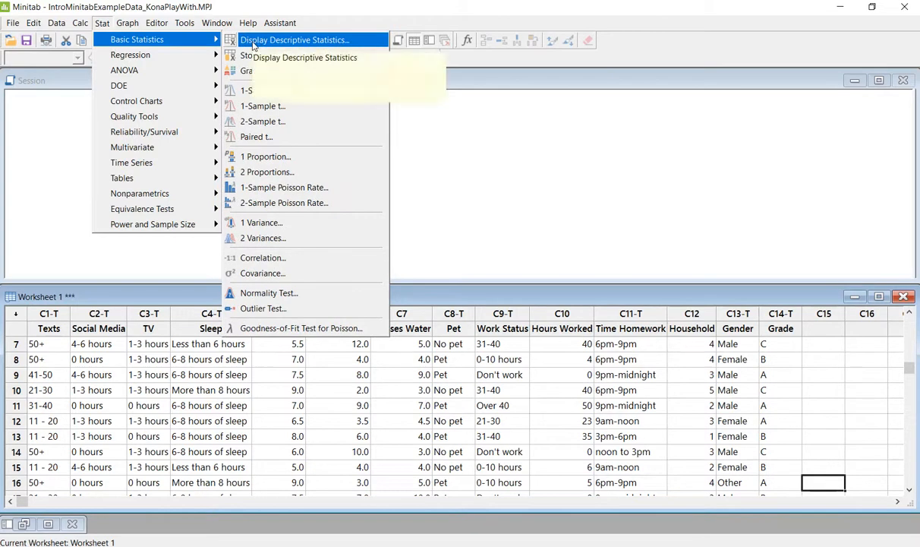
{"action": "left_click", "coordinate": [254, 45]}
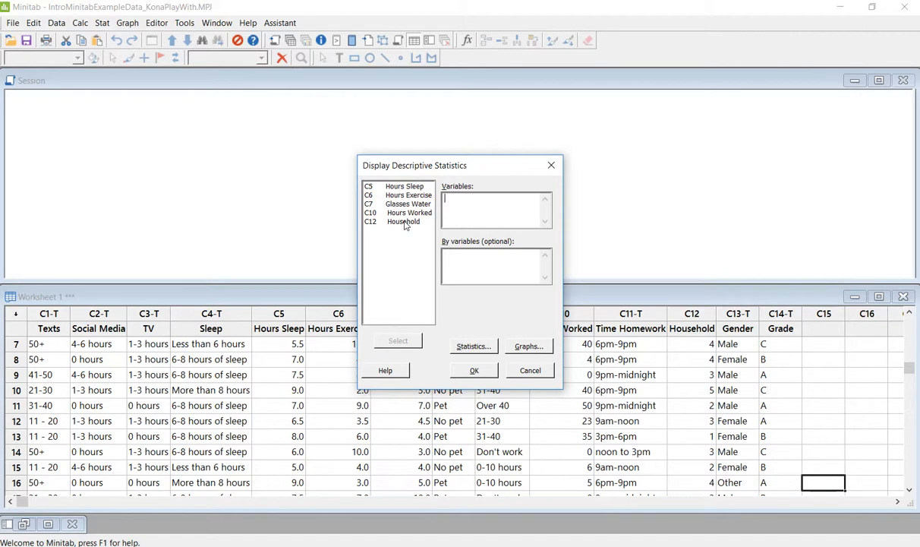
- Add columns C5–C12 (Hours Sleep through Household) as the analysis variables
{"action": "left_click_drag", "start_coordinate": [404, 186], "coordinate": [406, 224]}
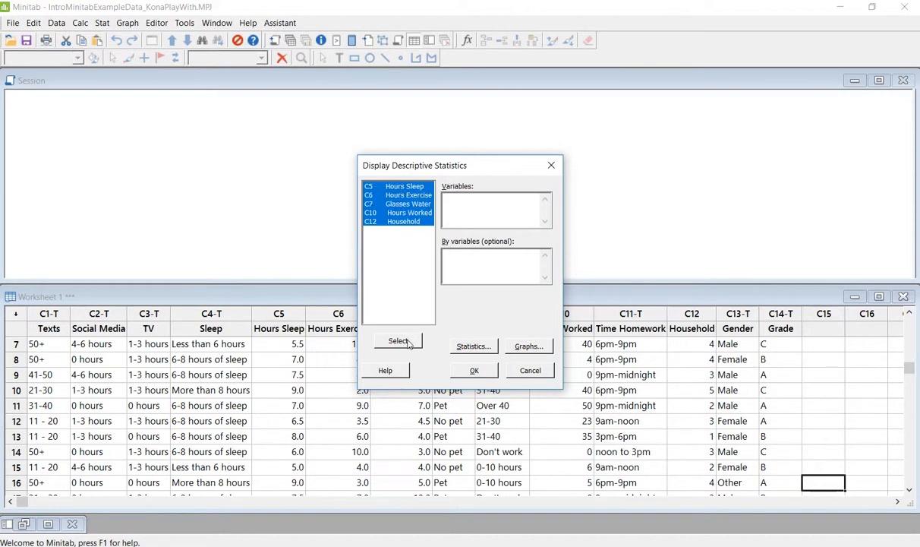
{"action": "left_click", "coordinate": [457, 202]}
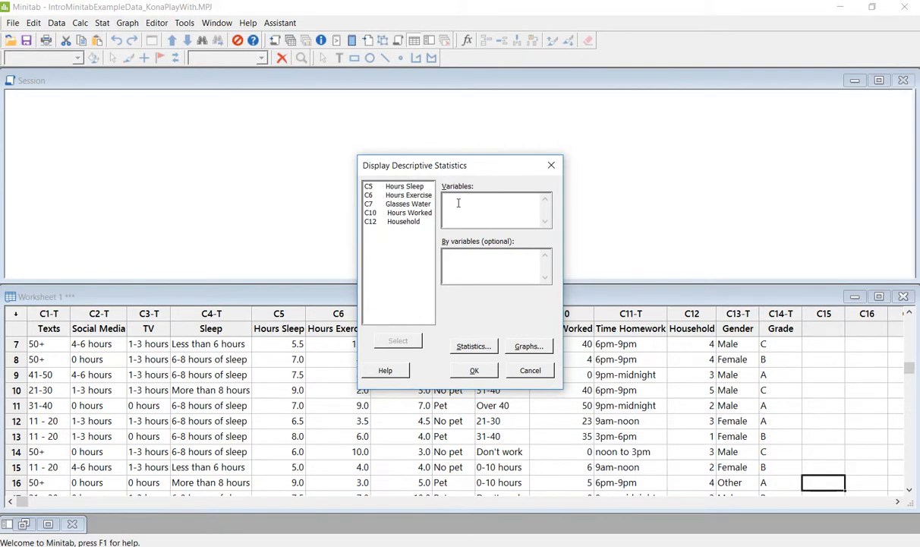
{"action": "left_click_drag", "start_coordinate": [387, 186], "coordinate": [410, 228]}
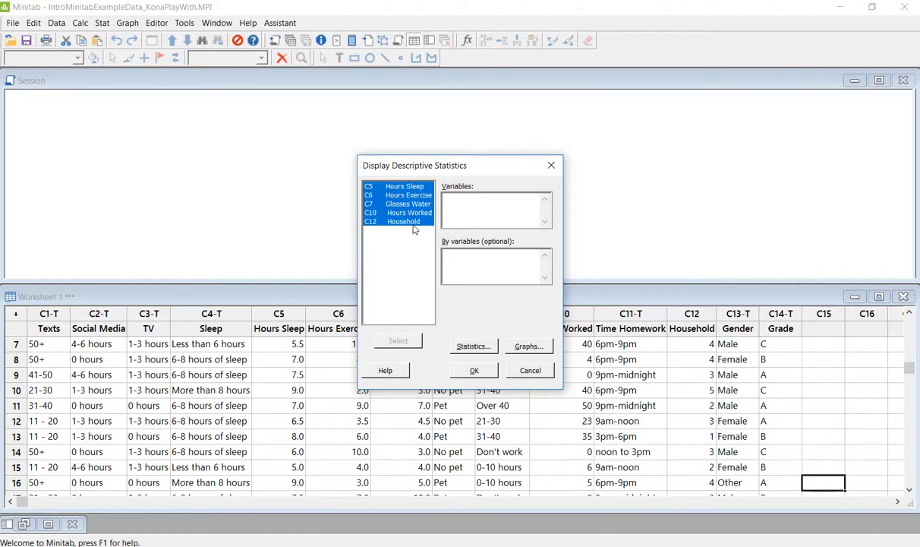
{"action": "left_click", "coordinate": [398, 340]}
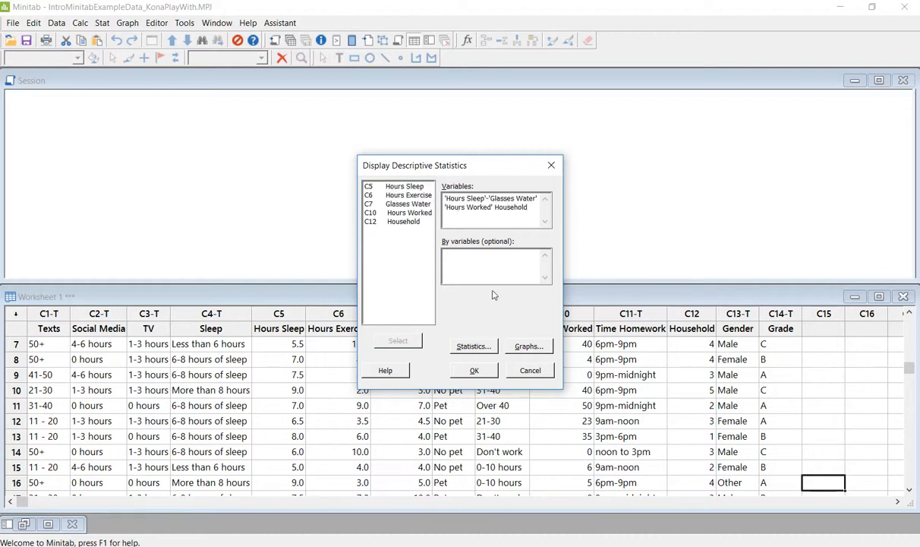
{"action": "left_click", "coordinate": [475, 347]}
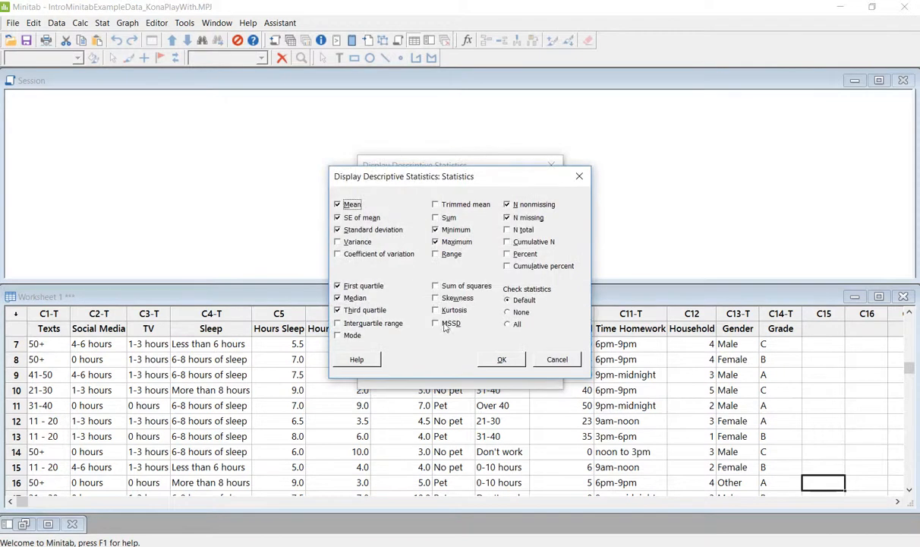
- Uncheck SE of mean, N nonmissing and N missing, and check Variance, Third quartile and N total
{"action": "left_click", "coordinate": [344, 217]}
{"action": "left_click", "coordinate": [339, 243]}
{"action": "left_click", "coordinate": [339, 311]}
{"action": "left_click", "coordinate": [507, 205]}
{"action": "left_click", "coordinate": [508, 218]}
{"action": "left_click", "coordinate": [507, 229]}
{"action": "left_click", "coordinate": [502, 360]}
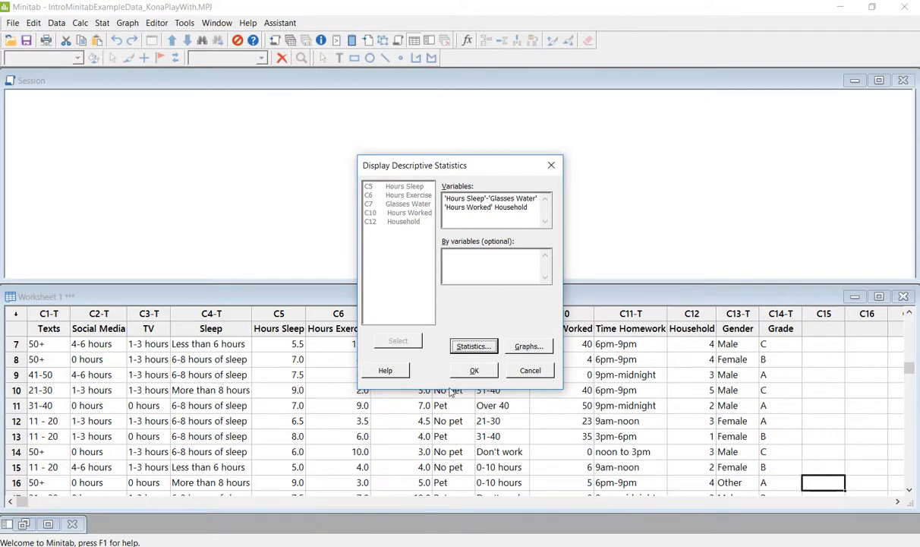
- Run the descriptive statistics and open the Session Statistics table's options menu
{"action": "left_click", "coordinate": [475, 371]}
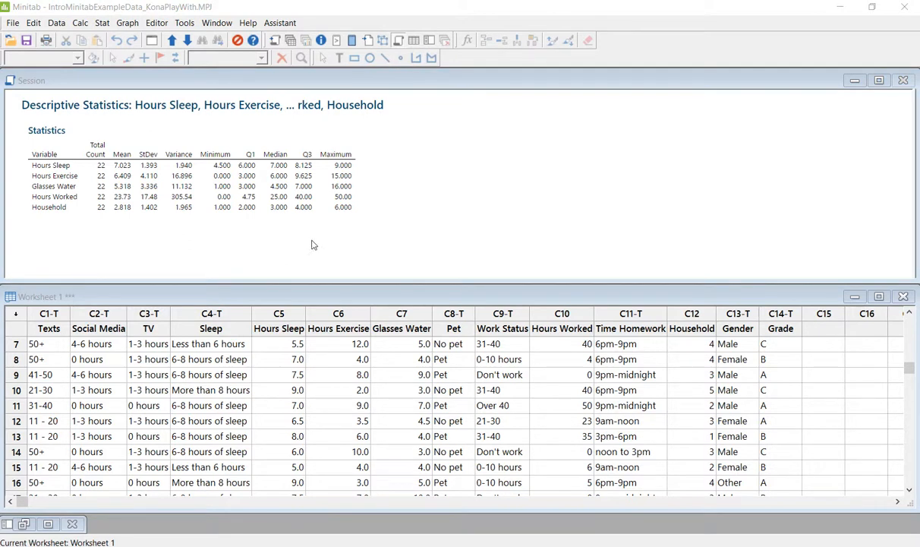
{"action": "left_click", "coordinate": [12, 124]}
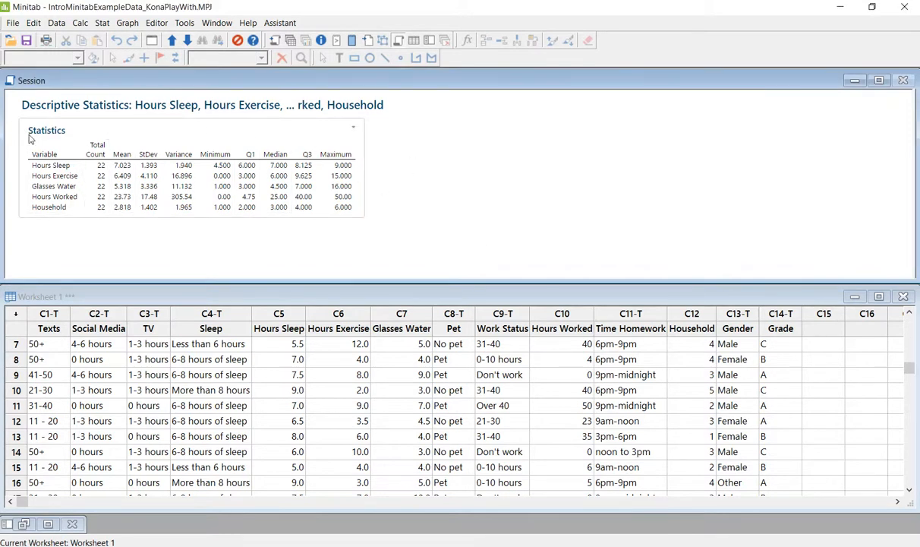
{"action": "left_click", "coordinate": [354, 129]}
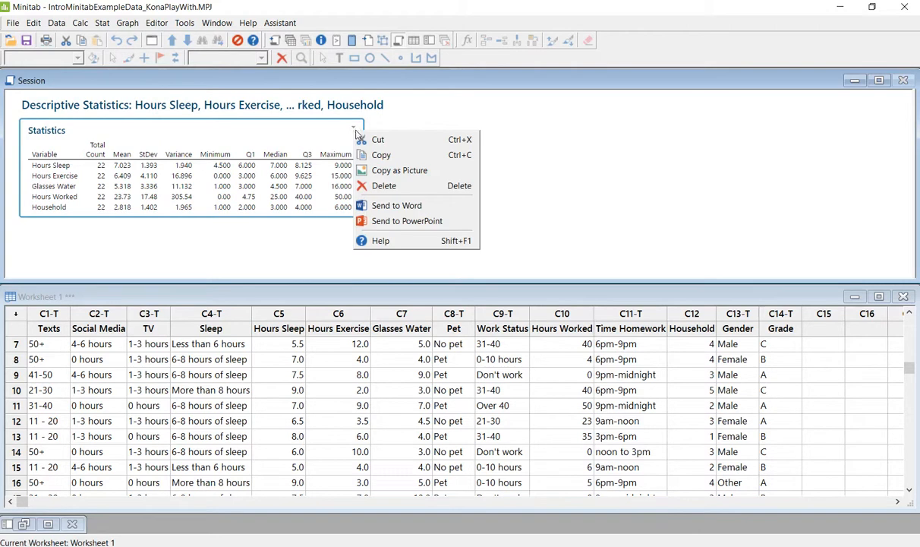
- Copy the Statistics table as a picture and paste it in Word under 'Descriptive Statistics'
{"action": "left_click", "coordinate": [378, 170]}
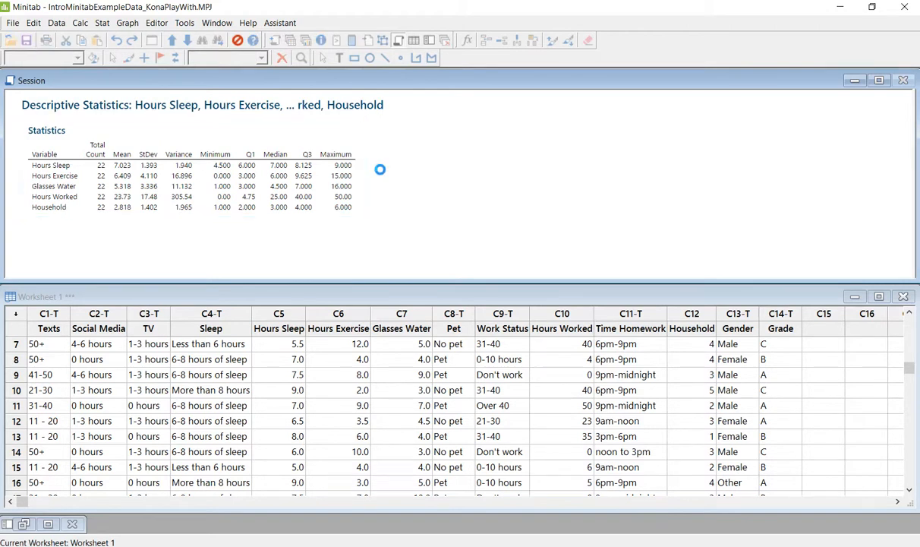
{"action": "key", "text": "alt+Tab"}
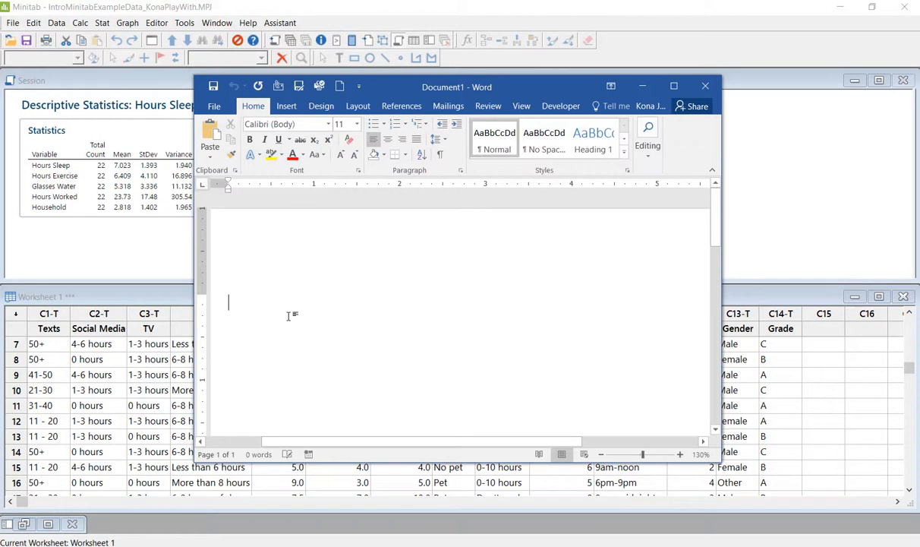
{"action": "type", "text": "Descriptiv"}
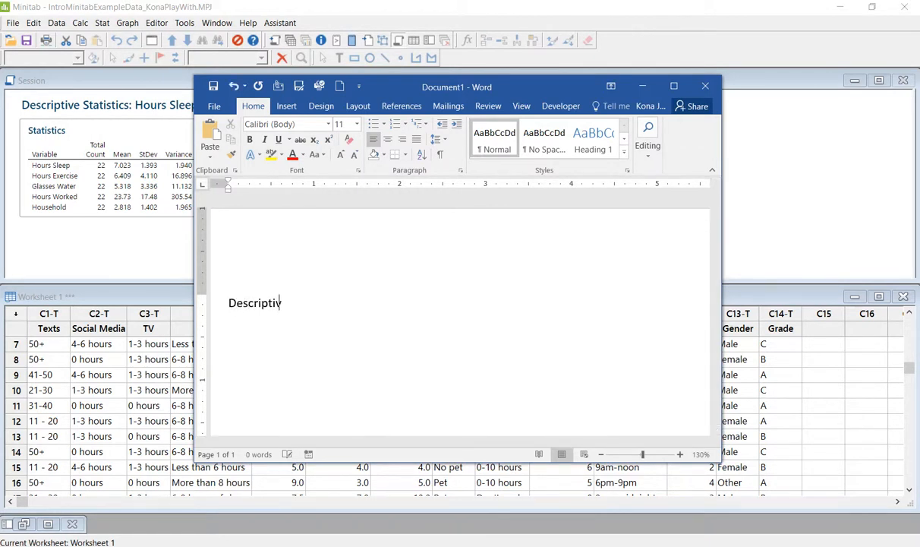
{"action": "type", "text": "e Statistics"}
{"action": "key", "text": "Return"}
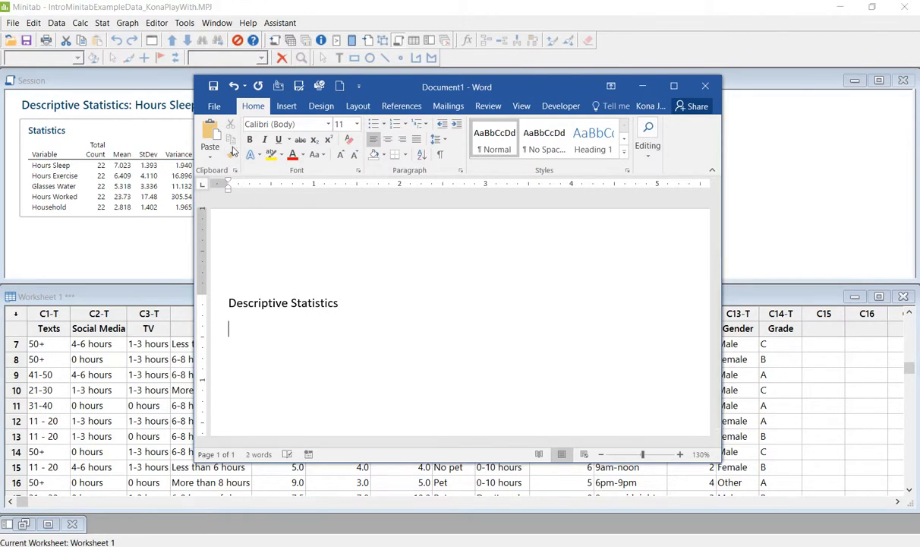
{"action": "left_click", "coordinate": [211, 136]}
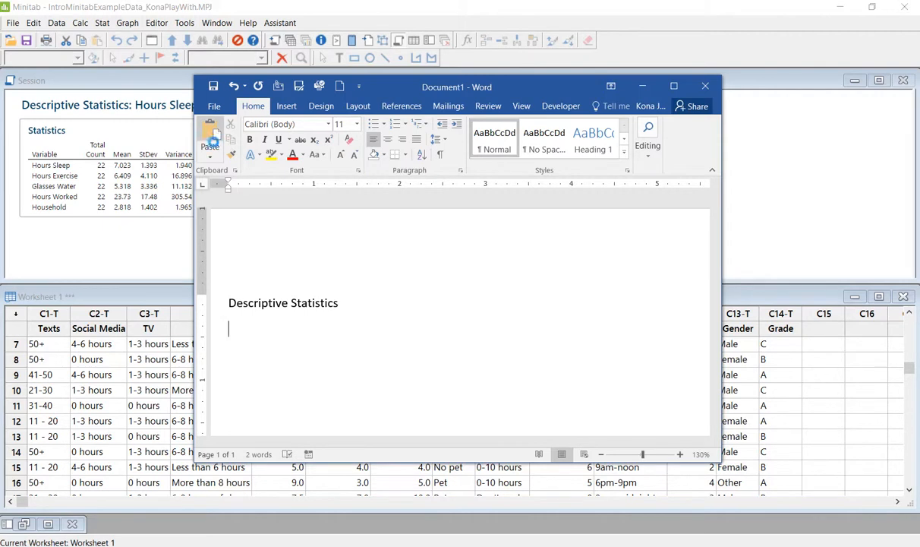
- Maximize Word to view the pasted table, then restore and move the window aside
{"action": "left_click", "coordinate": [674, 86]}
{"action": "scroll", "coordinate": [528, 344], "scroll_direction": "up", "scroll_amount": 1}
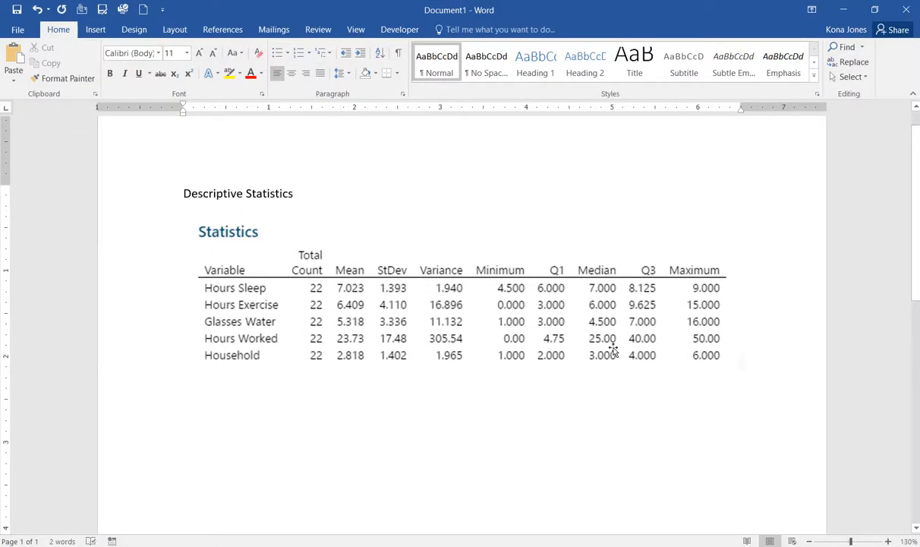
{"action": "left_click", "coordinate": [875, 9]}
{"action": "left_click_drag", "start_coordinate": [477, 89], "coordinate": [0, 50]}
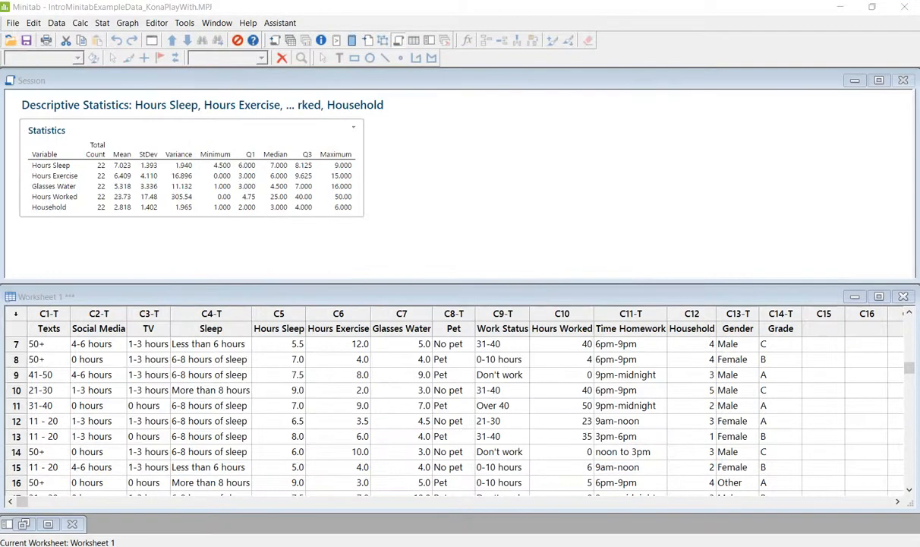
- Return to Minitab and open Stat > Tables > Tally Individual Variables
{"action": "left_click", "coordinate": [408, 242]}
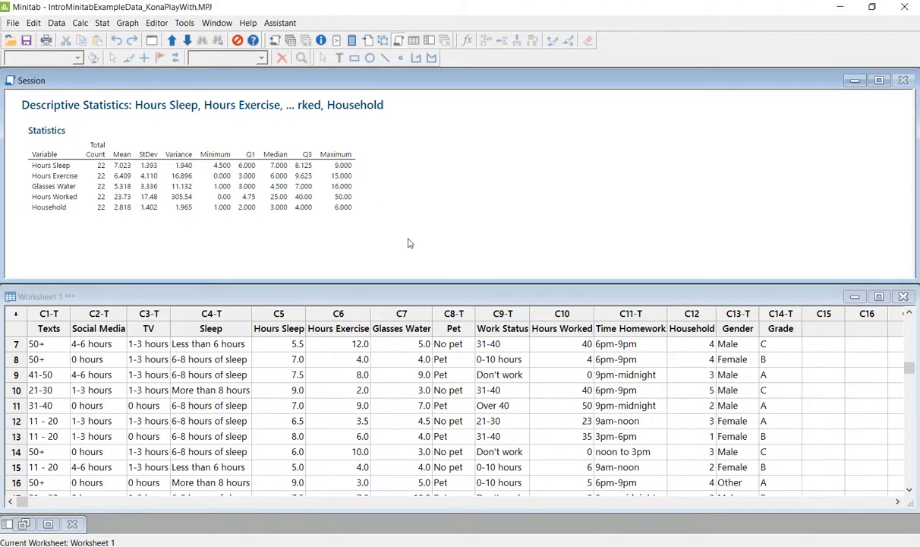
{"action": "left_click", "coordinate": [103, 24]}
{"action": "mouse_move", "coordinate": [112, 179]}
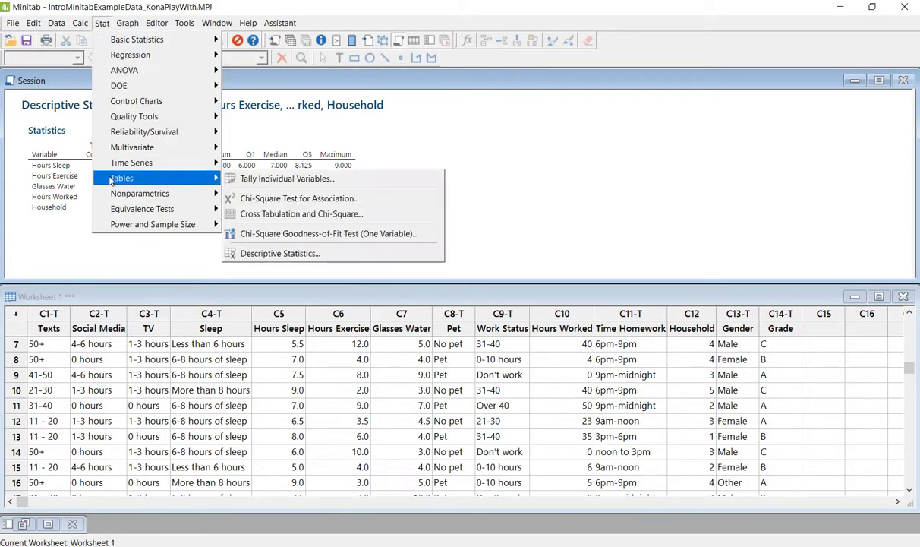
{"action": "left_click", "coordinate": [283, 179]}
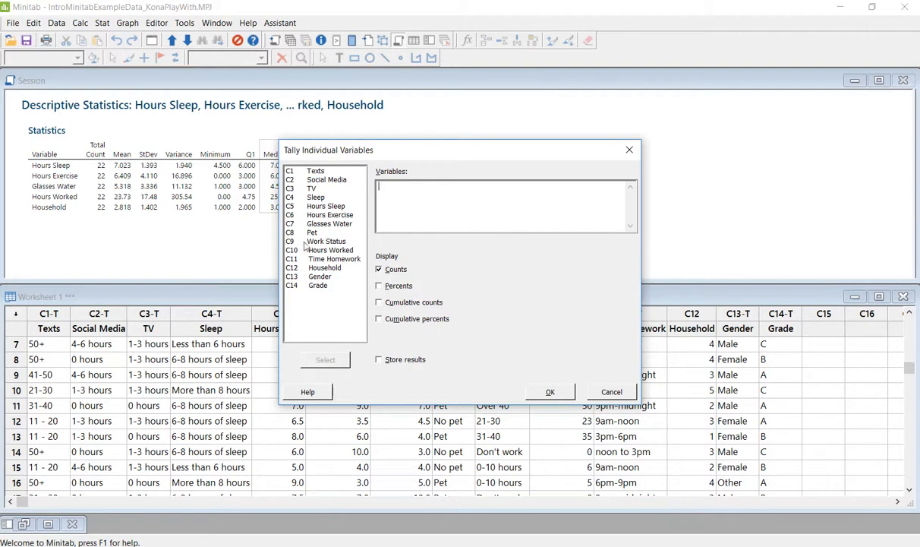
- Tally Texts, Social Media, TV, Sleep, Pet, Work Status, Time Homework, Gender and Grade with percents
{"action": "double_click", "coordinate": [308, 170]}
{"action": "double_click", "coordinate": [327, 180]}
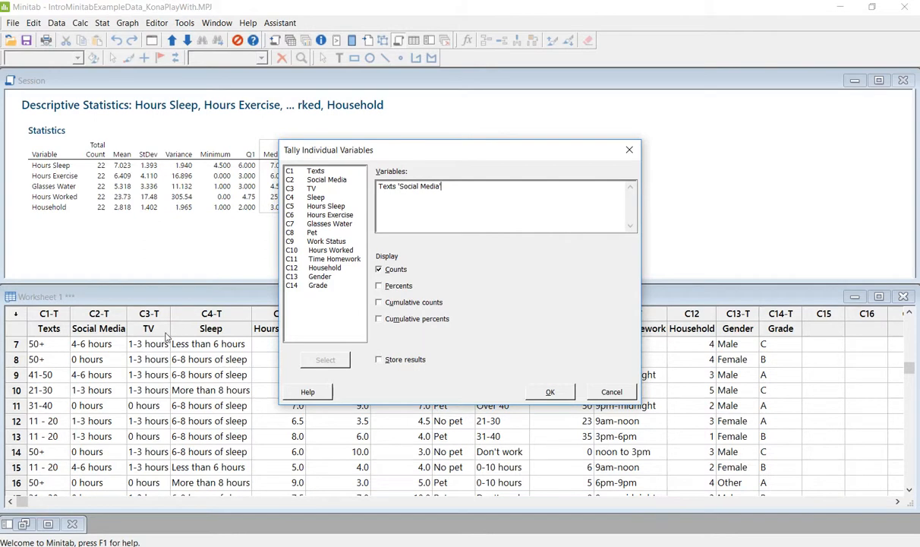
{"action": "double_click", "coordinate": [307, 188]}
{"action": "double_click", "coordinate": [312, 197]}
{"action": "left_click_drag", "start_coordinate": [407, 154], "coordinate": [329, 357]}
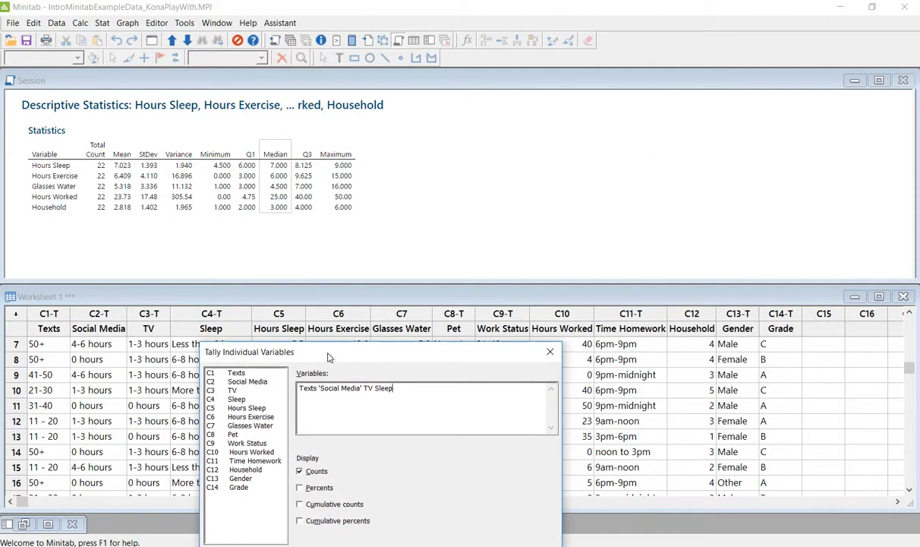
{"action": "double_click", "coordinate": [234, 434]}
{"action": "double_click", "coordinate": [241, 443]}
{"action": "double_click", "coordinate": [245, 460]}
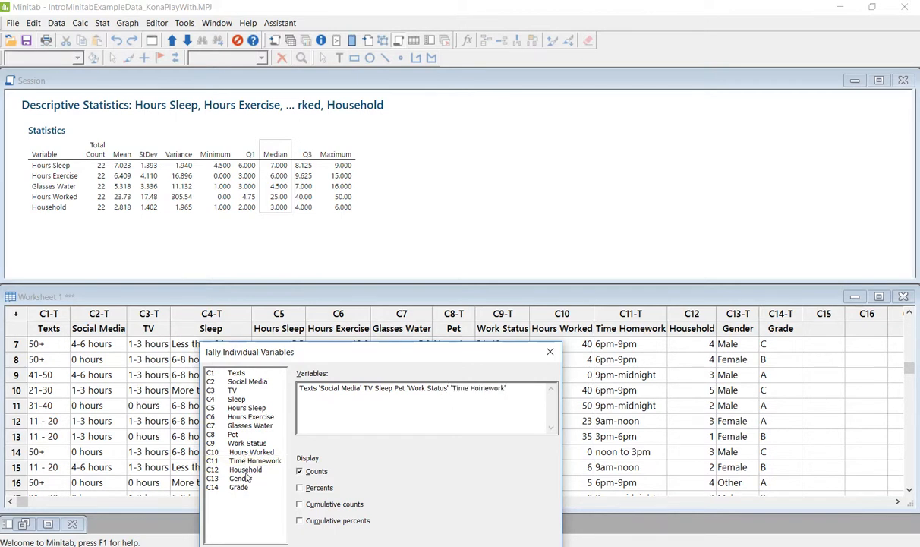
{"action": "double_click", "coordinate": [242, 478]}
{"action": "double_click", "coordinate": [243, 488]}
{"action": "left_click_drag", "start_coordinate": [366, 353], "coordinate": [352, 180]}
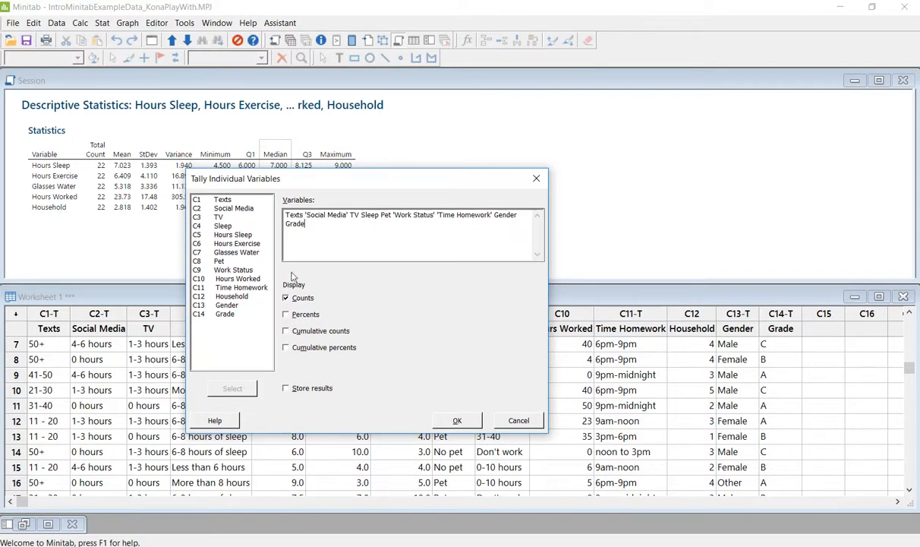
{"action": "left_click", "coordinate": [286, 315]}
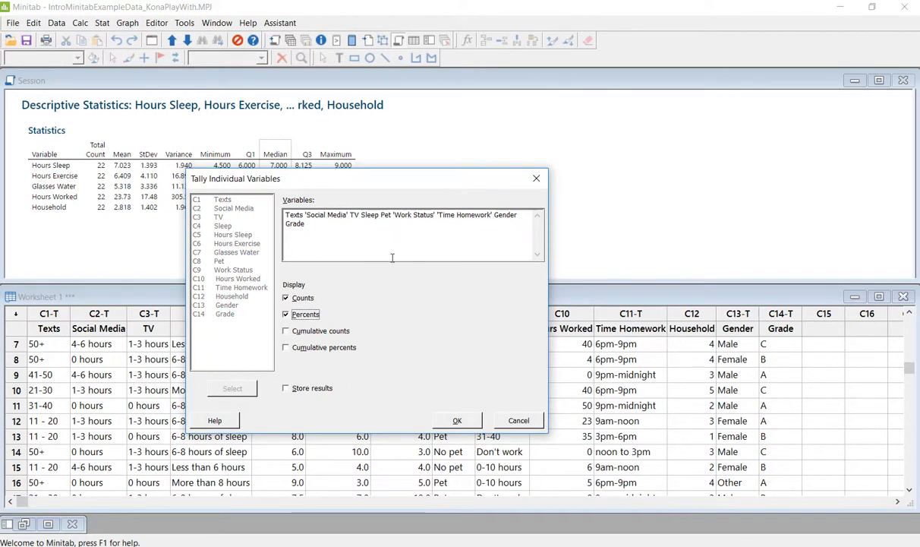
{"action": "left_click", "coordinate": [456, 420]}
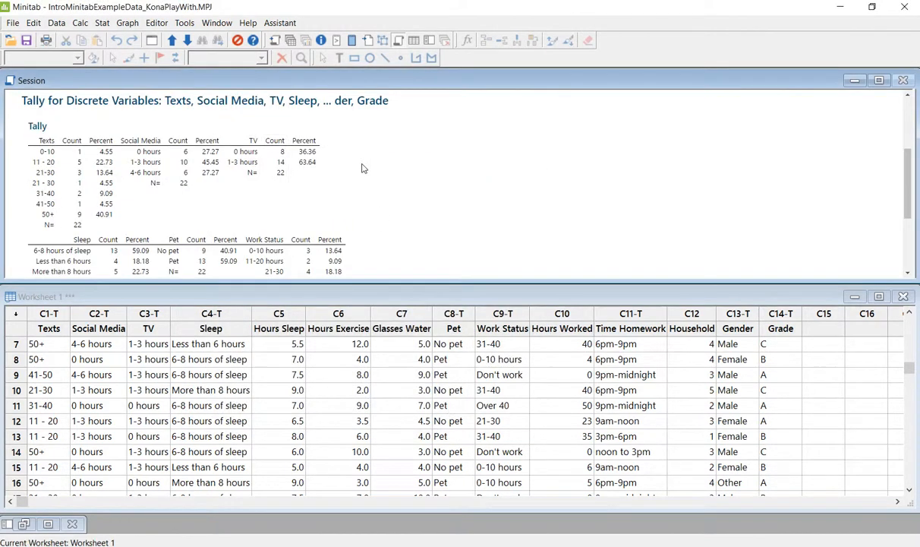
{"action": "scroll", "coordinate": [372, 183], "scroll_direction": "down", "scroll_amount": 3}
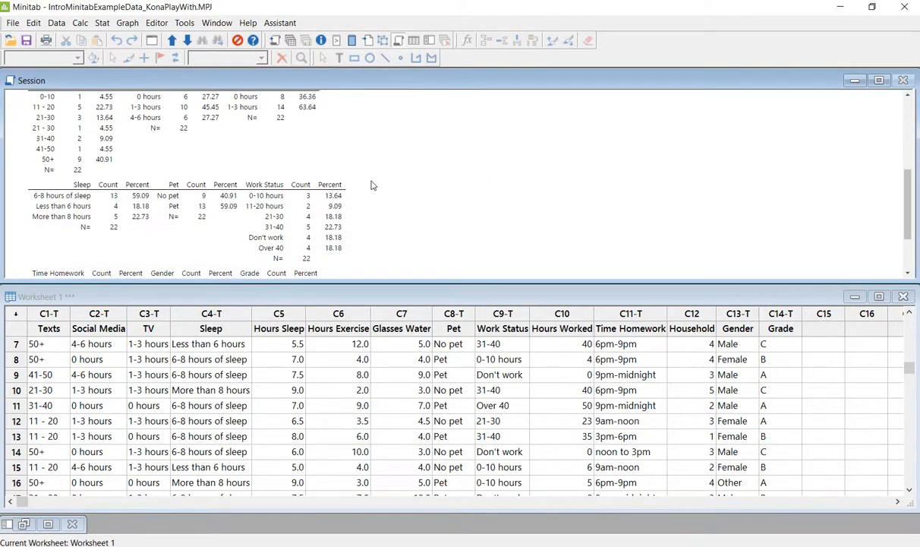
{"action": "scroll", "coordinate": [372, 185], "scroll_direction": "down", "scroll_amount": 2}
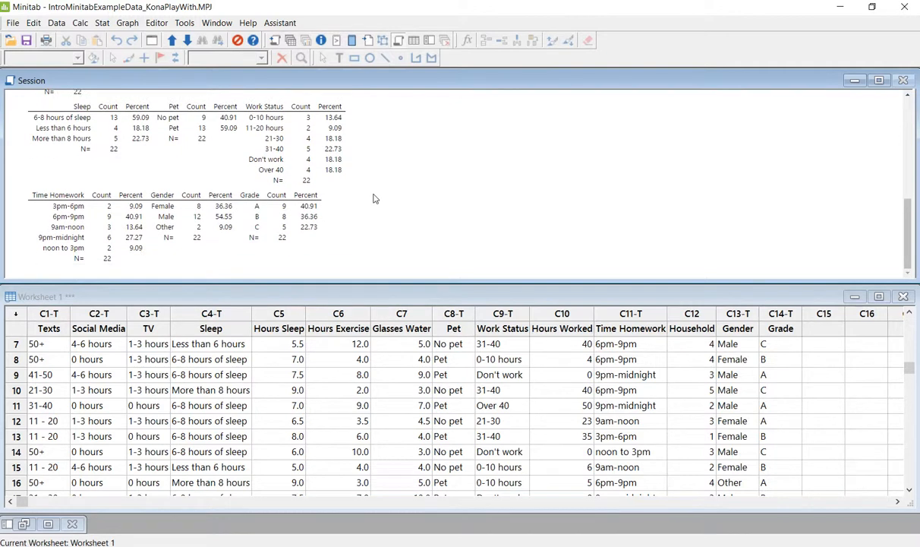
{"action": "scroll", "coordinate": [375, 199], "scroll_direction": "up", "scroll_amount": 6}
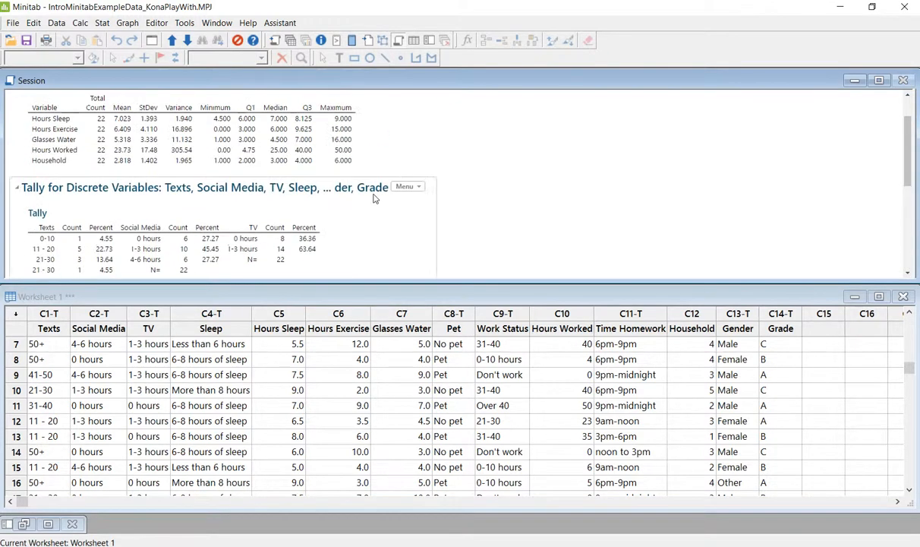
{"action": "scroll", "coordinate": [308, 148], "scroll_direction": "down", "scroll_amount": 2}
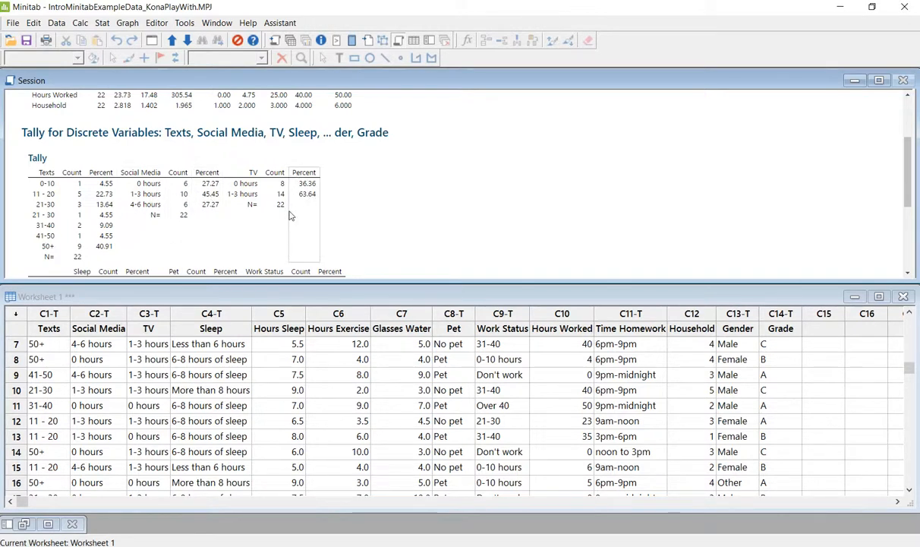
- Copy the Tally for Discrete Variables output as a picture and switch toward Word
{"action": "scroll", "coordinate": [291, 215], "scroll_direction": "down", "scroll_amount": 2}
{"action": "scroll", "coordinate": [347, 261], "scroll_direction": "down", "scroll_amount": 3}
{"action": "scroll", "coordinate": [345, 258], "scroll_direction": "up", "scroll_amount": 6}
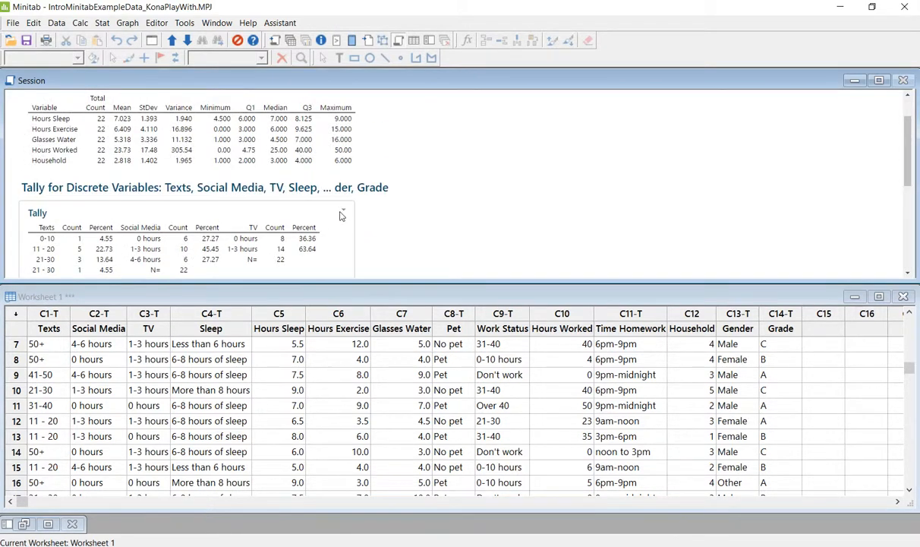
{"action": "left_click", "coordinate": [341, 214]}
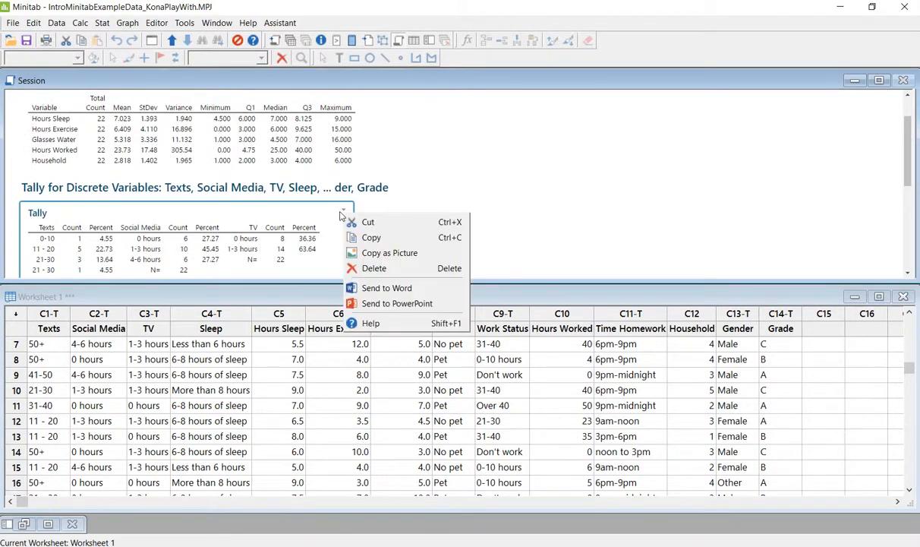
{"action": "left_click", "coordinate": [367, 254]}
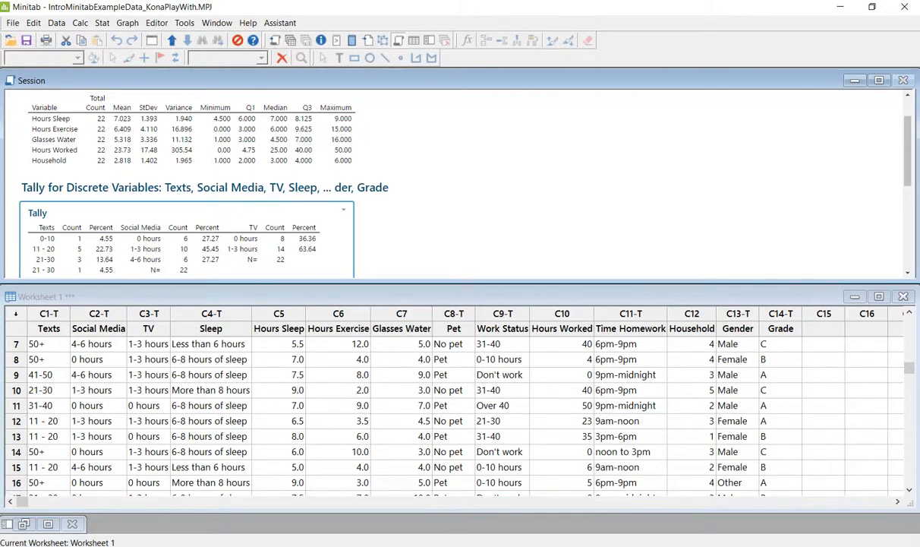
{"action": "key", "text": "alt+Tab"}
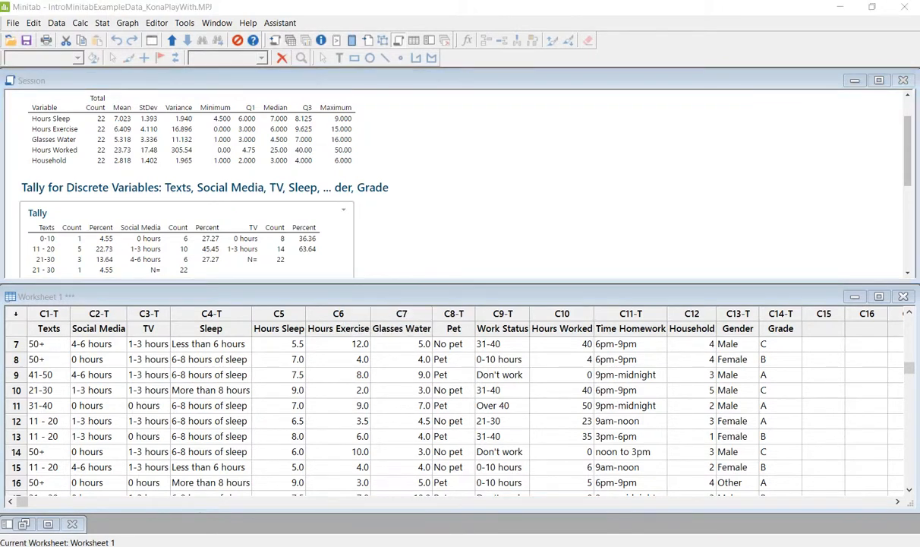
- Add a 'Categorical Counts/Tally's' heading below the statistics table and paste the tally tables under it
{"action": "double_click", "coordinate": [570, 61]}
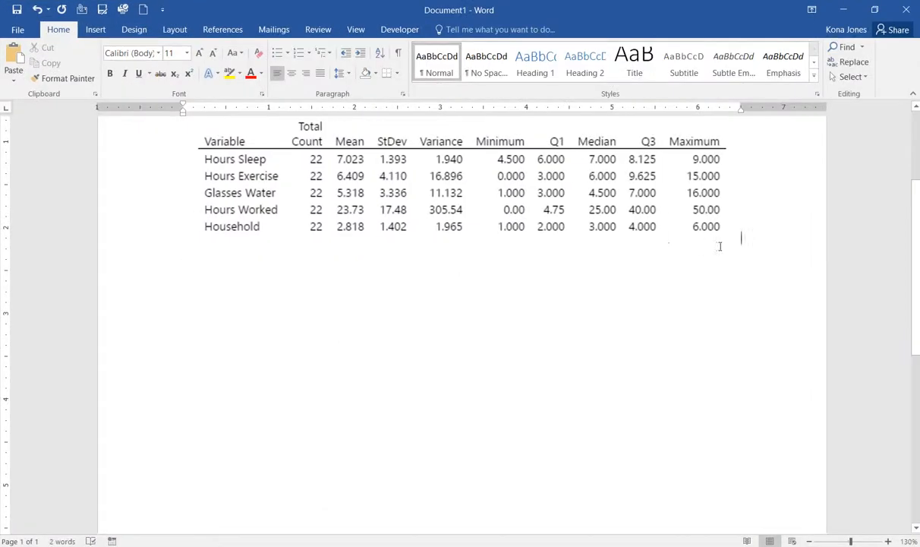
{"action": "key", "text": "Return"}
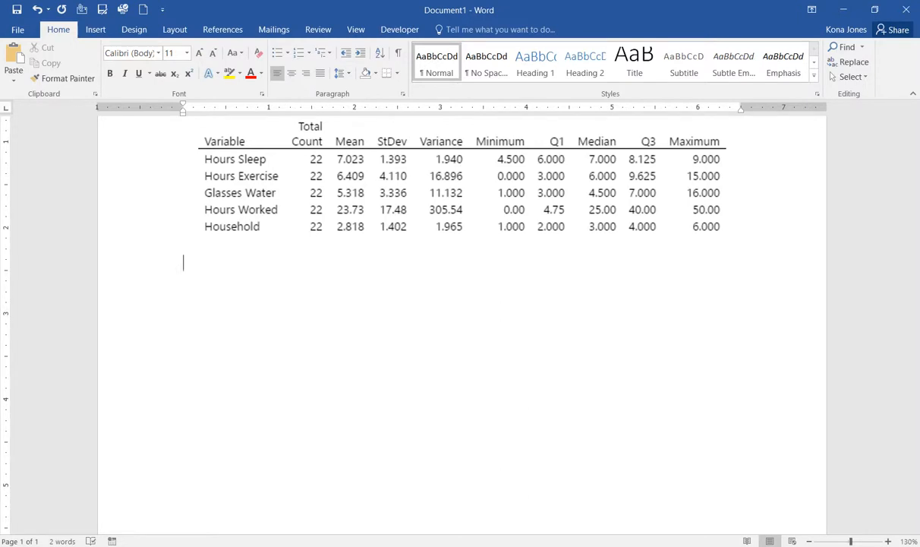
{"action": "type", "text": "Categorical Cou"}
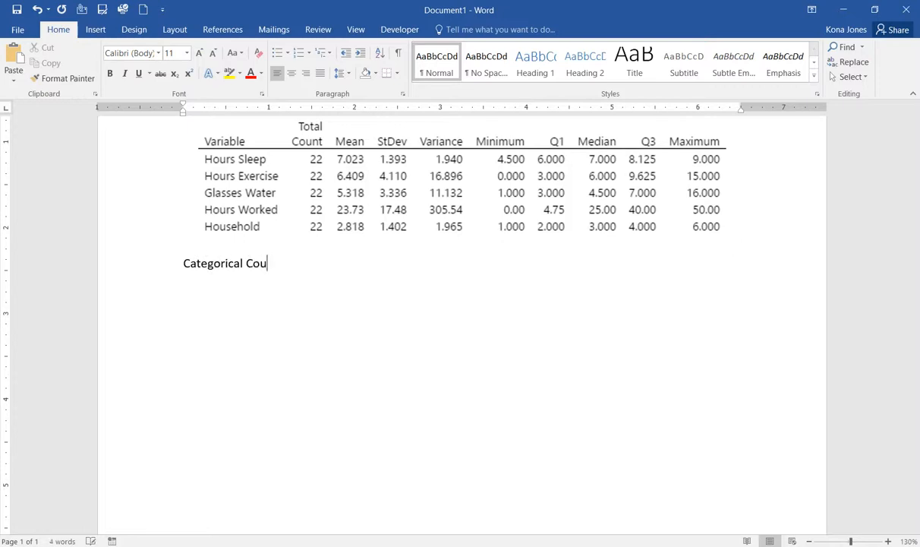
{"action": "type", "text": "nts"}
{"action": "type", "text": "/Tally"}
{"action": "type", "text": "'s"}
{"action": "key", "text": "Return"}
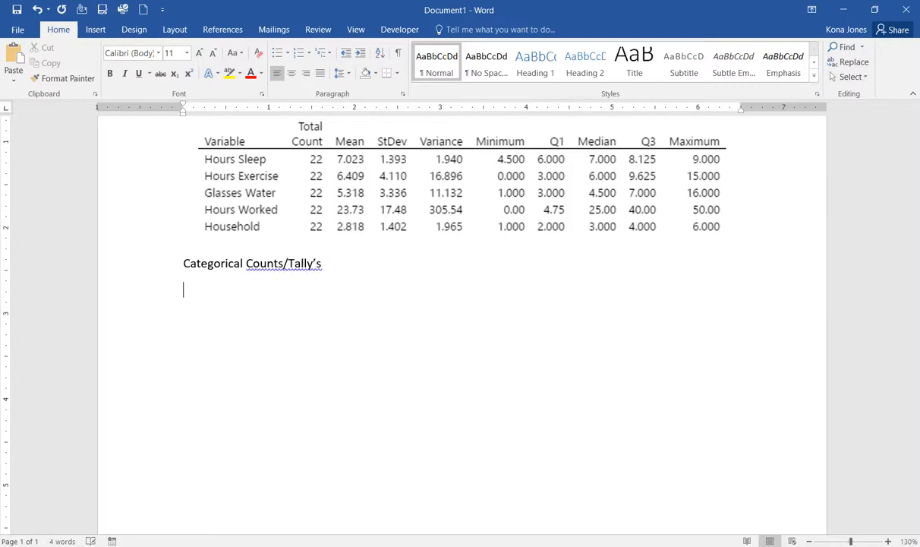
{"action": "key", "text": "ctrl+v"}
{"action": "scroll", "coordinate": [364, 342], "scroll_direction": "up", "scroll_amount": 5}
{"action": "scroll", "coordinate": [386, 414], "scroll_direction": "up", "scroll_amount": 2}
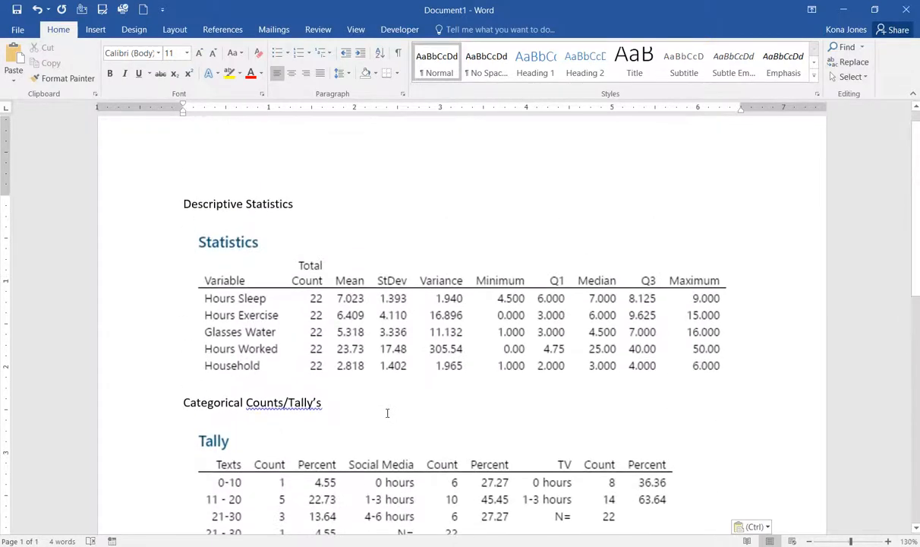
{"action": "scroll", "coordinate": [386, 414], "scroll_direction": "down", "scroll_amount": 3}
{"action": "scroll", "coordinate": [386, 414], "scroll_direction": "down", "scroll_amount": 3}
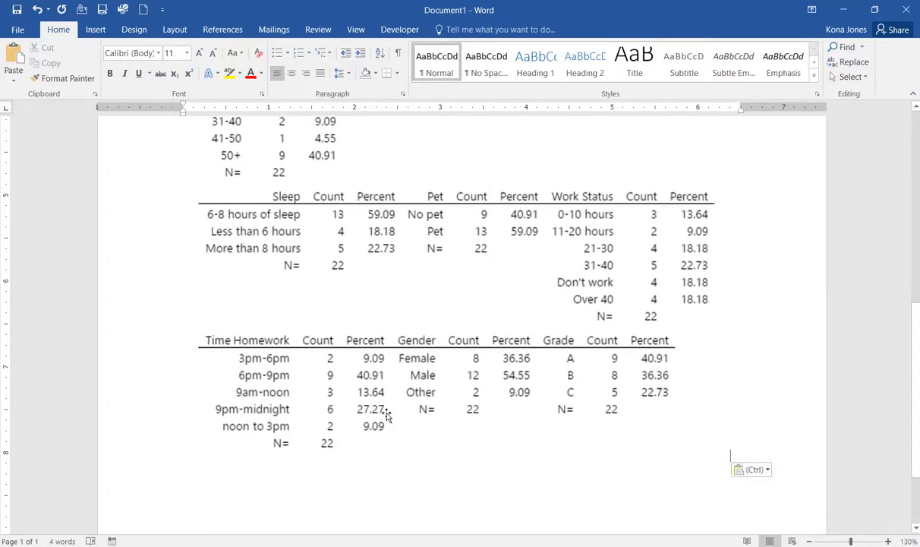
{"action": "scroll", "coordinate": [387, 413], "scroll_direction": "up", "scroll_amount": 6}
{"action": "scroll", "coordinate": [387, 414], "scroll_direction": "up", "scroll_amount": 2}
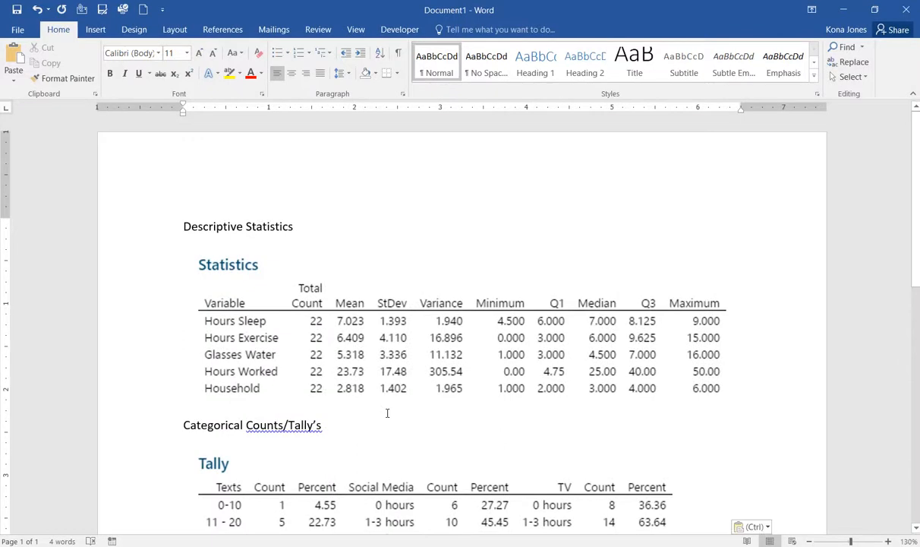
- Bold the 'Descriptive Statistics' and 'Categorical Counts/Tally's' headings
{"action": "left_click_drag", "start_coordinate": [282, 226], "coordinate": [194, 236]}
{"action": "left_click", "coordinate": [110, 72]}
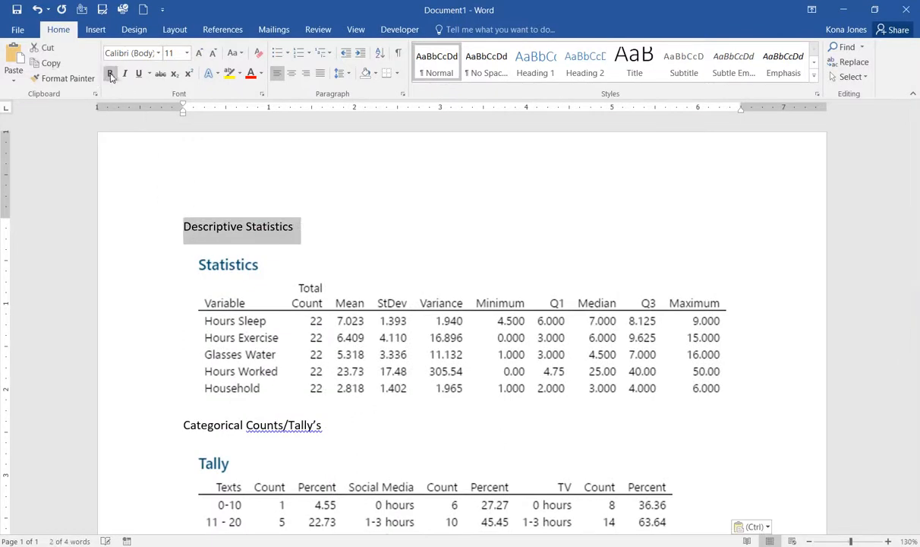
{"action": "left_click", "coordinate": [340, 226]}
{"action": "mouse_move", "coordinate": [338, 424]}
{"action": "left_mouse_down"}
{"action": "mouse_move", "coordinate": [182, 416]}
{"action": "mouse_move", "coordinate": [331, 427]}
{"action": "left_mouse_up"}
{"action": "left_click", "coordinate": [181, 418]}
{"action": "left_click", "coordinate": [182, 422]}
{"action": "key", "text": "ctrl+b"}
{"action": "left_click", "coordinate": [365, 417]}
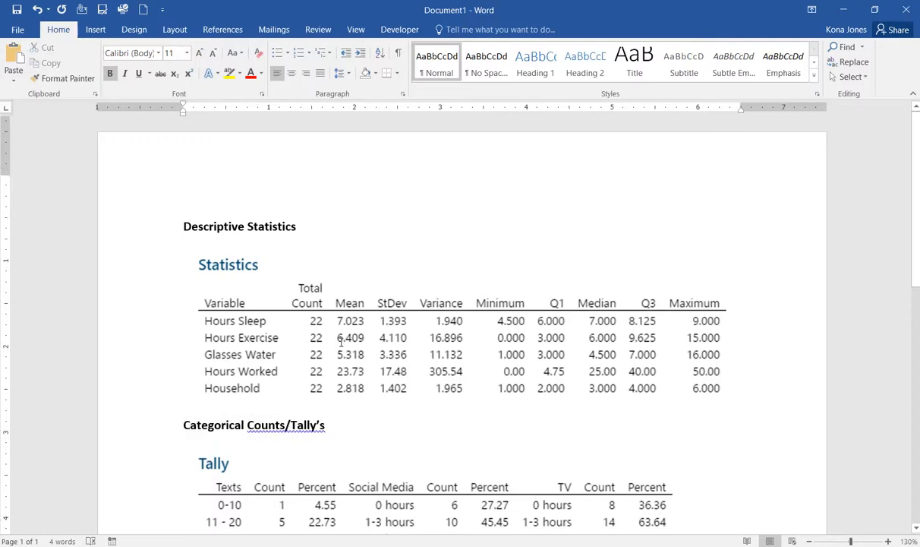
- Minimize Word to return to Minitab's Session output
{"action": "scroll", "coordinate": [337, 345], "scroll_direction": "down", "scroll_amount": 5}
{"action": "scroll", "coordinate": [338, 344], "scroll_direction": "down", "scroll_amount": 3}
{"action": "scroll", "coordinate": [338, 344], "scroll_direction": "up", "scroll_amount": 10}
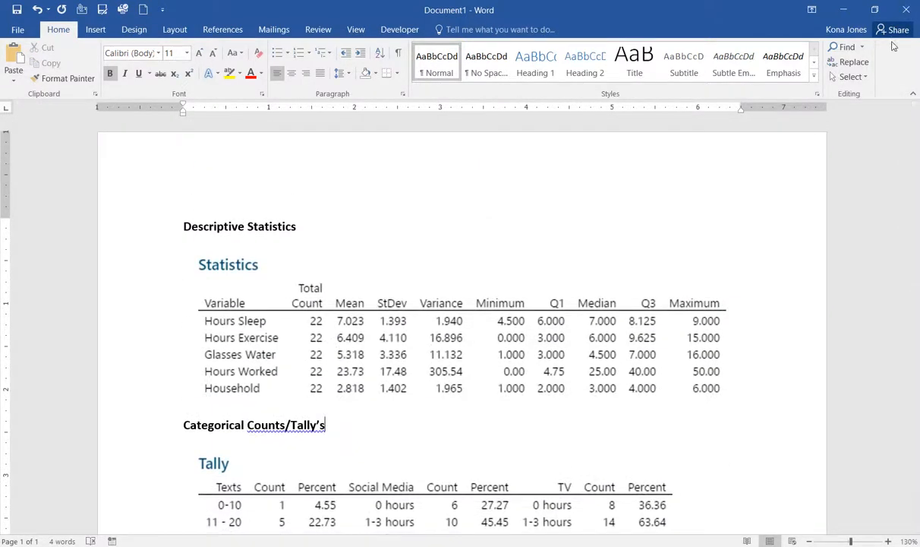
{"action": "left_click", "coordinate": [843, 10]}
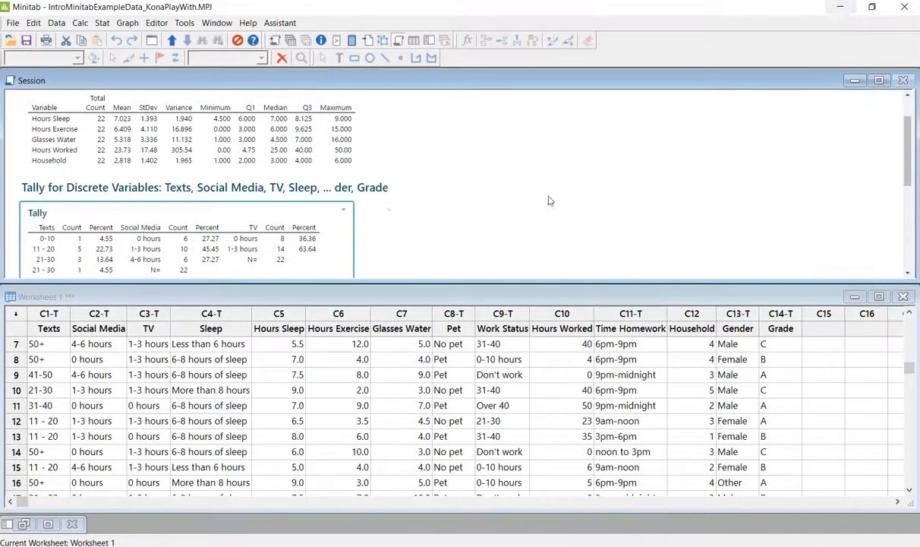
{"action": "left_click", "coordinate": [503, 228]}
{"action": "scroll", "coordinate": [486, 235], "scroll_direction": "down", "scroll_amount": 2}
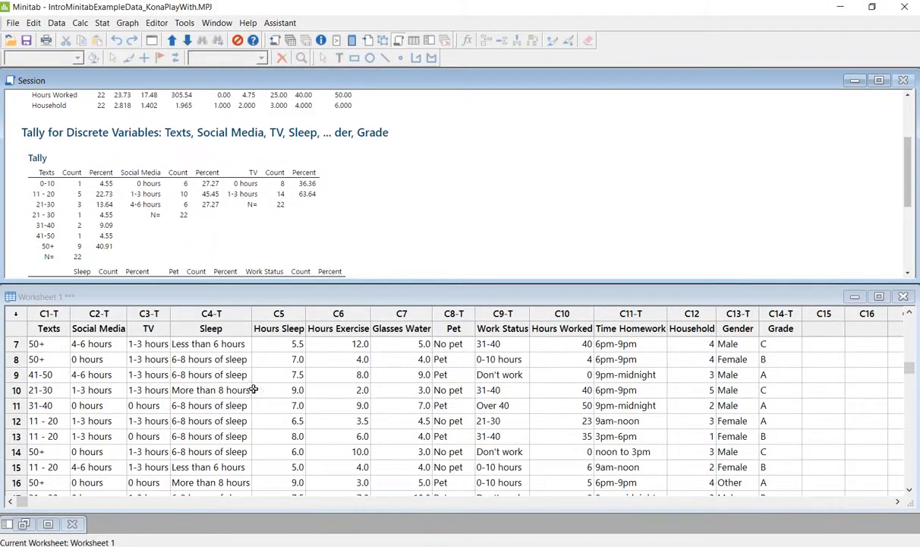